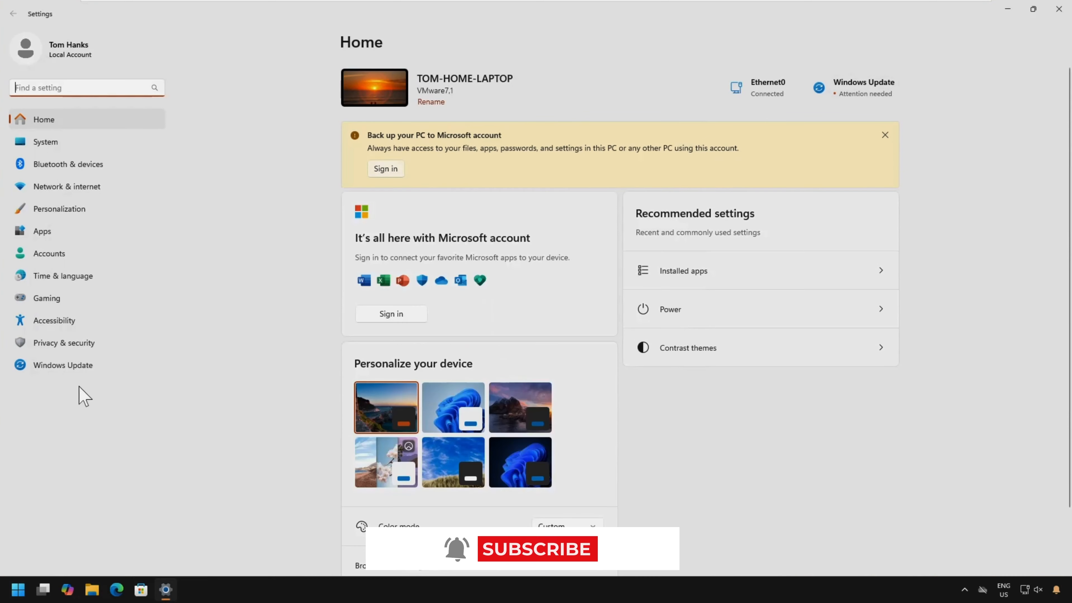
Step: Launch Command Prompt and run appwiz.cpl to bring up the Programs and Features window
{"action": "left_click", "coordinate": [18, 589]}
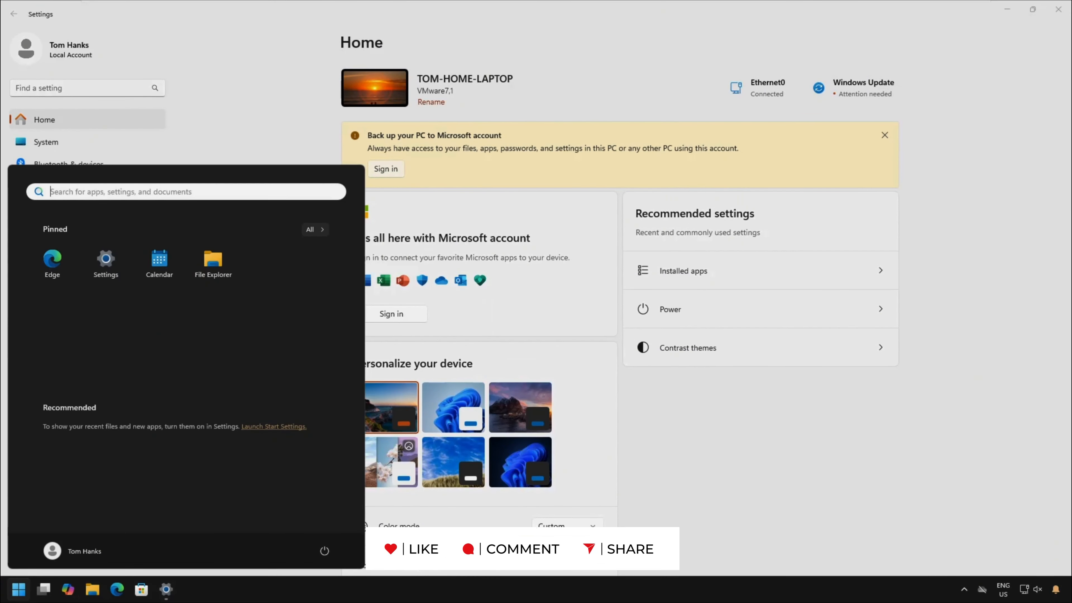
{"action": "left_click", "coordinate": [84, 191]}
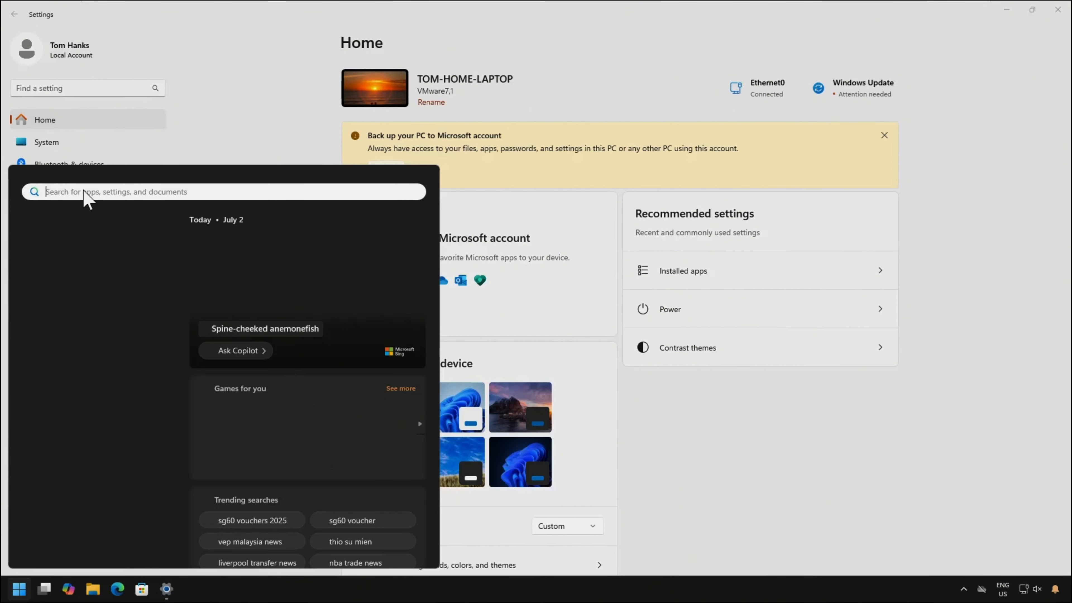
{"action": "type", "text": "cmd"}
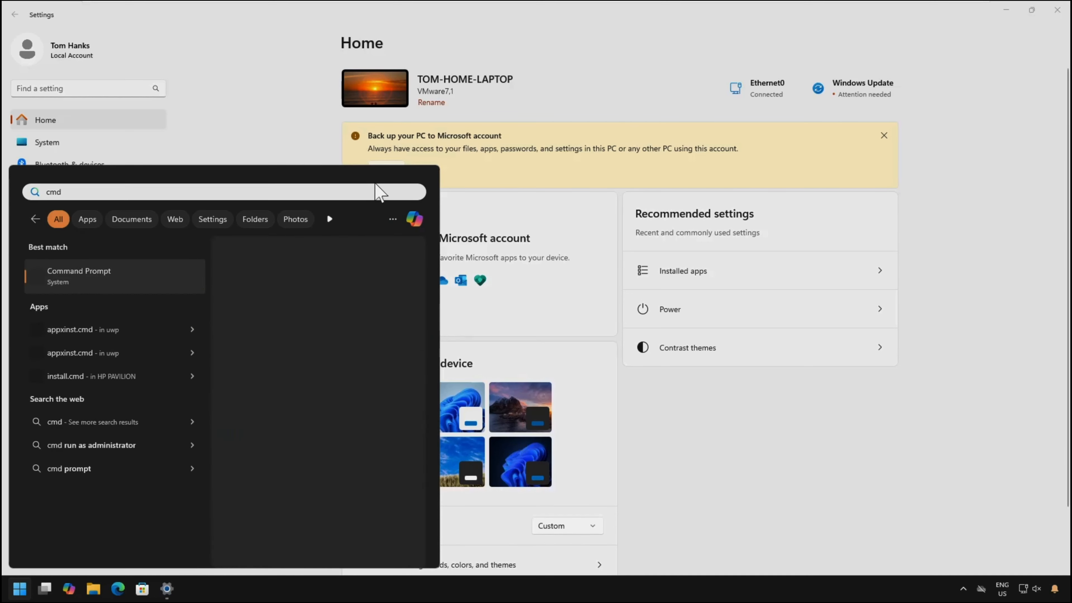
{"action": "left_click", "coordinate": [344, 269]}
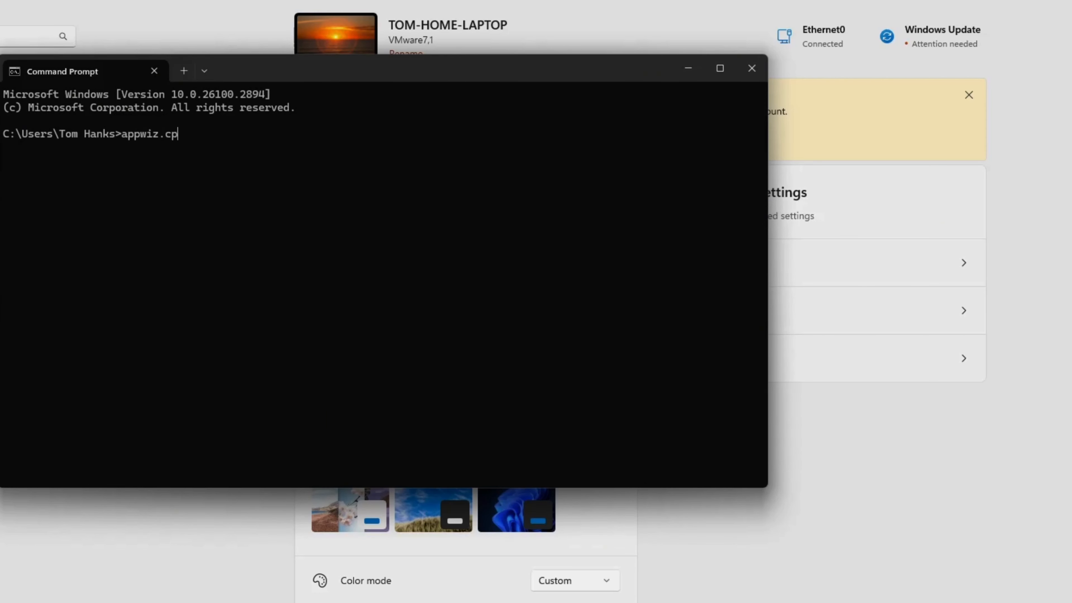
{"action": "key", "text": "Return"}
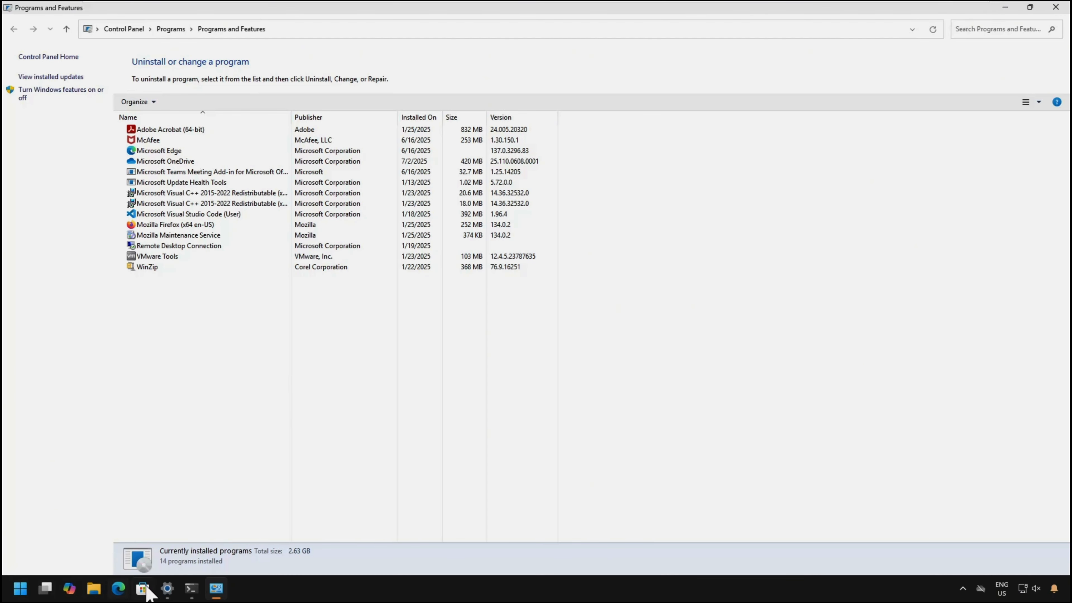
Step: Switch to Settings, go to the System optional features page and open the list of features available to add
{"action": "left_click", "coordinate": [167, 588]}
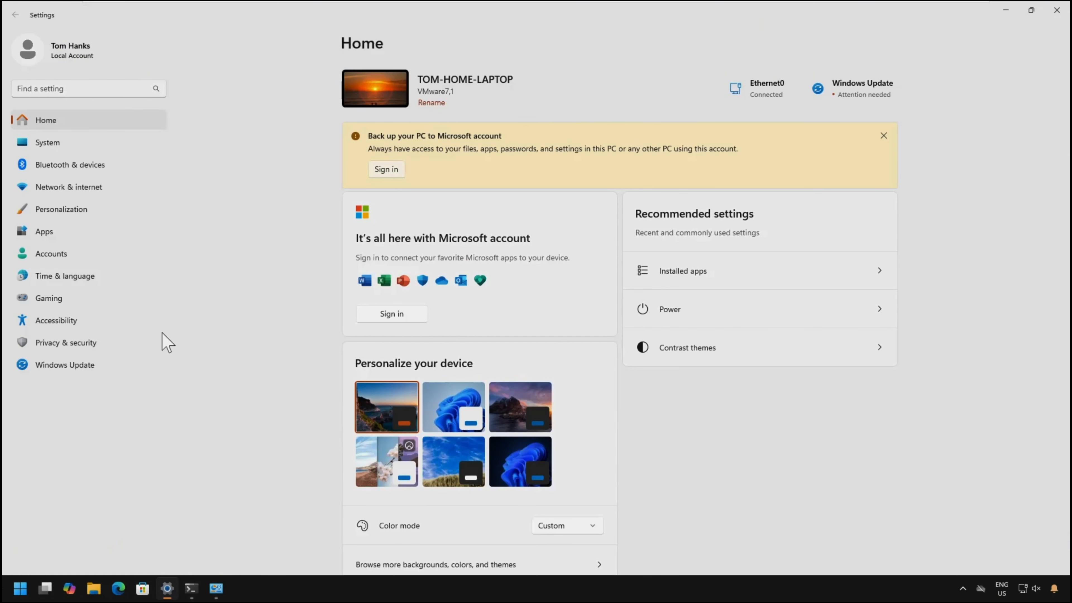
{"action": "left_click", "coordinate": [62, 146]}
{"action": "scroll", "coordinate": [579, 354], "scroll_direction": "down", "scroll_amount": 5}
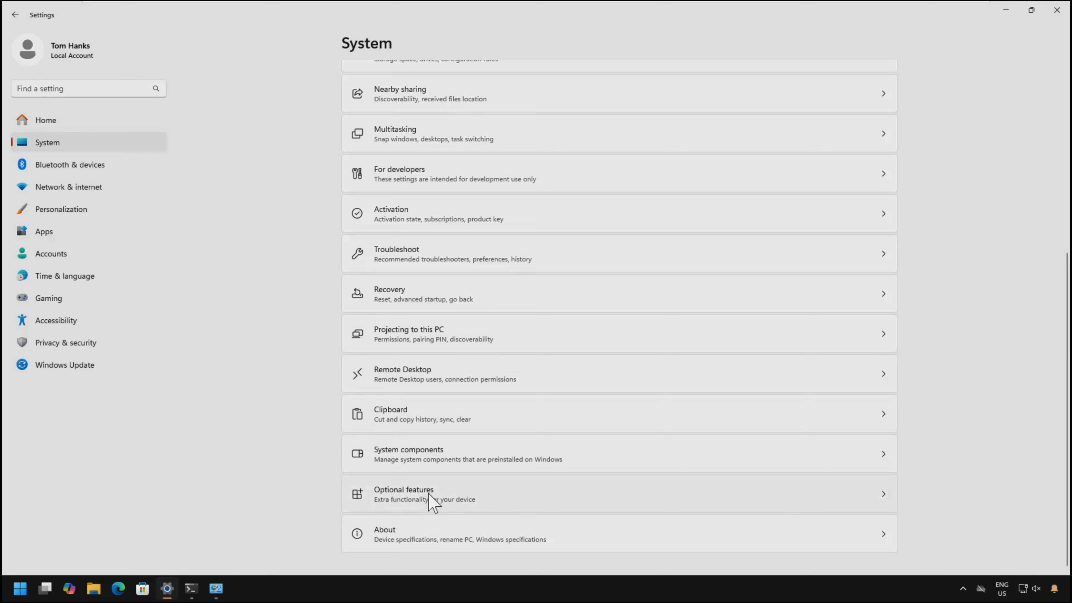
{"action": "left_click", "coordinate": [429, 493]}
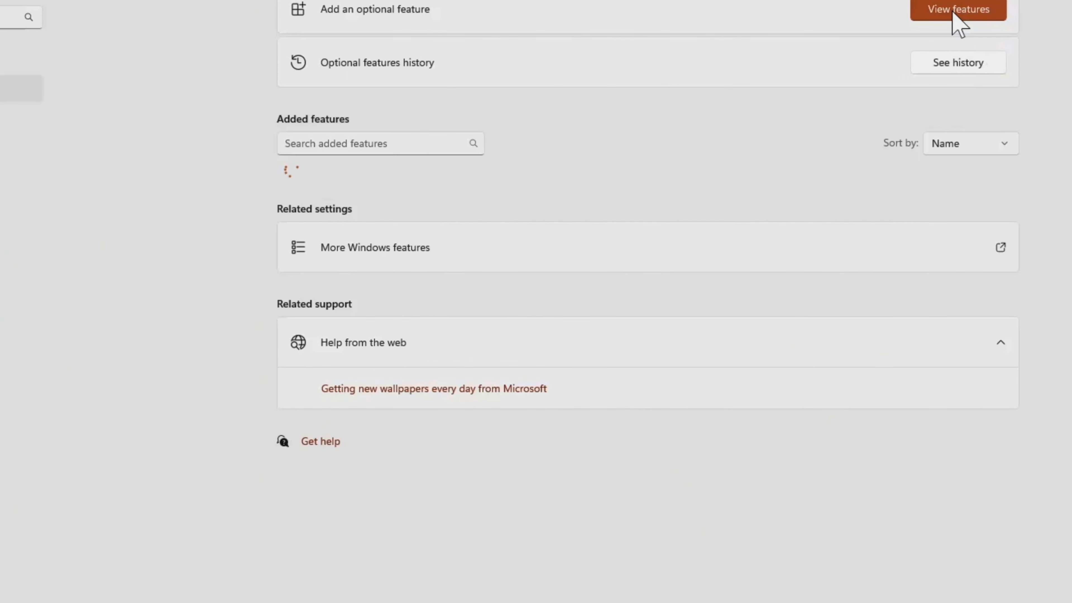
{"action": "left_click", "coordinate": [953, 13]}
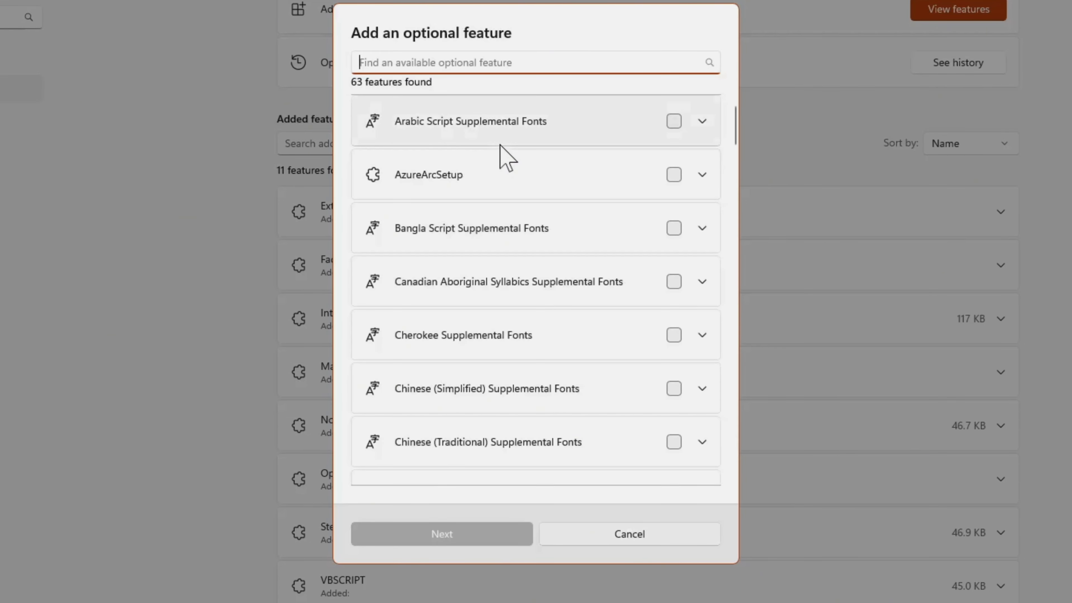
Step: Look through the available optional features, examining the RSAT entries in particular
{"action": "scroll", "coordinate": [501, 145], "scroll_direction": "down", "scroll_amount": 20}
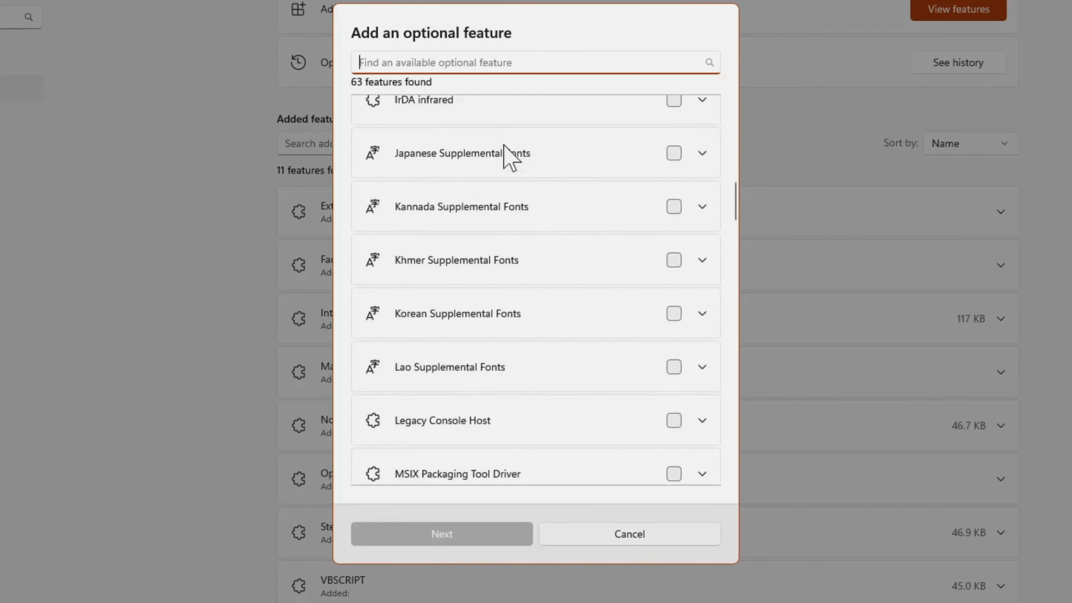
{"action": "scroll", "coordinate": [504, 145], "scroll_direction": "down", "scroll_amount": 10}
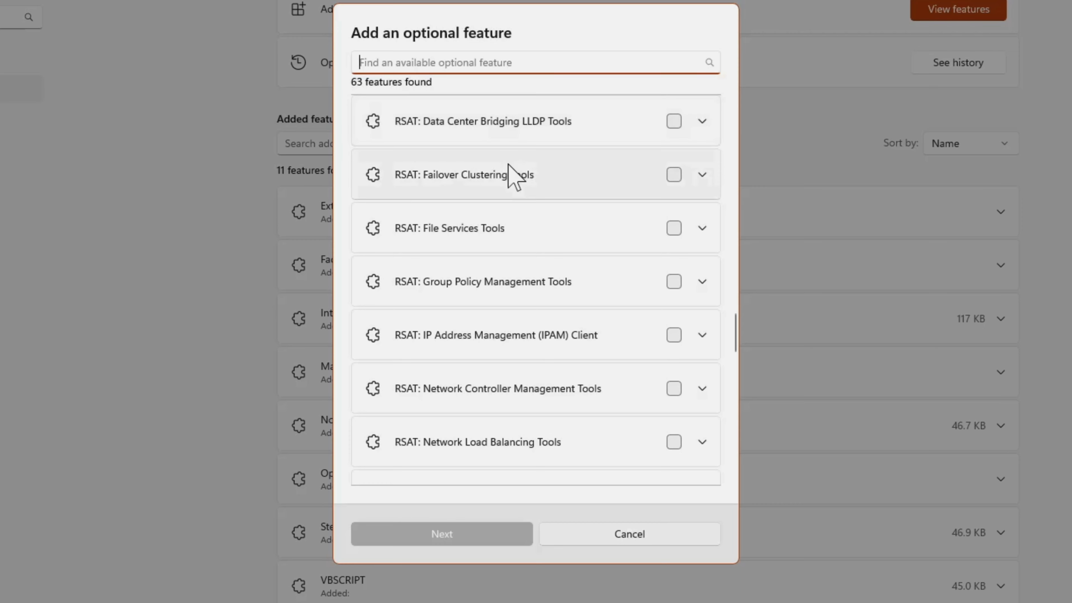
{"action": "scroll", "coordinate": [512, 174], "scroll_direction": "up", "scroll_amount": 10}
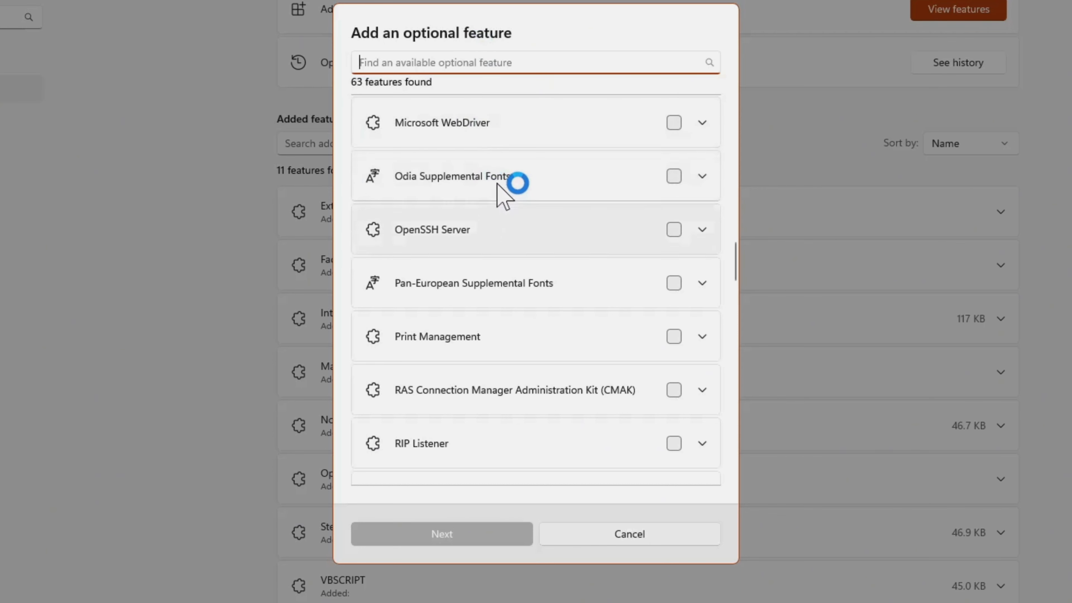
{"action": "scroll", "coordinate": [513, 177], "scroll_direction": "down", "scroll_amount": 5}
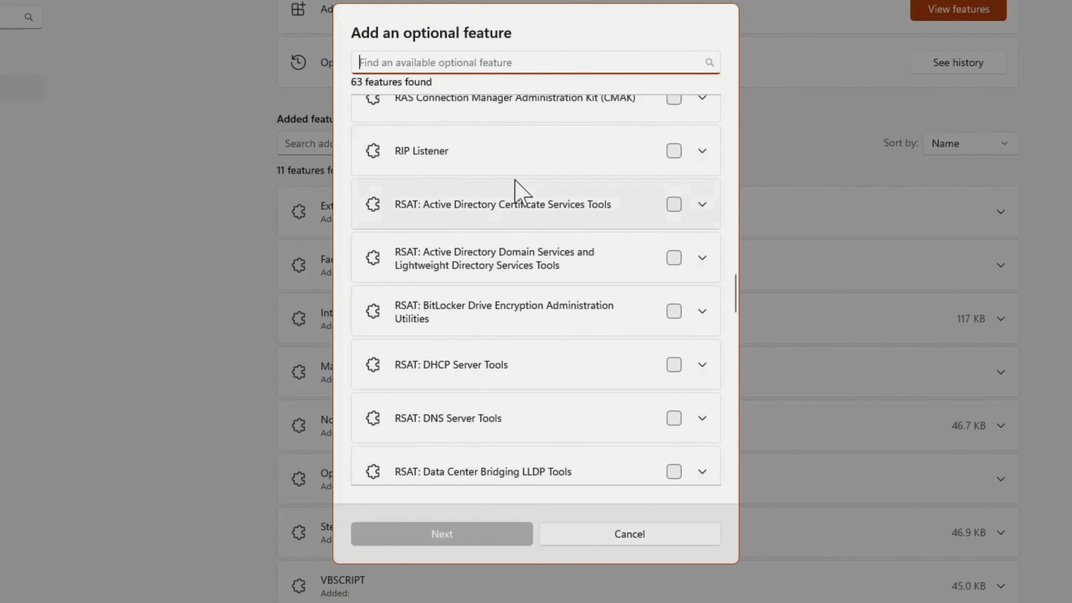
{"action": "scroll", "coordinate": [517, 188], "scroll_direction": "down", "scroll_amount": 4}
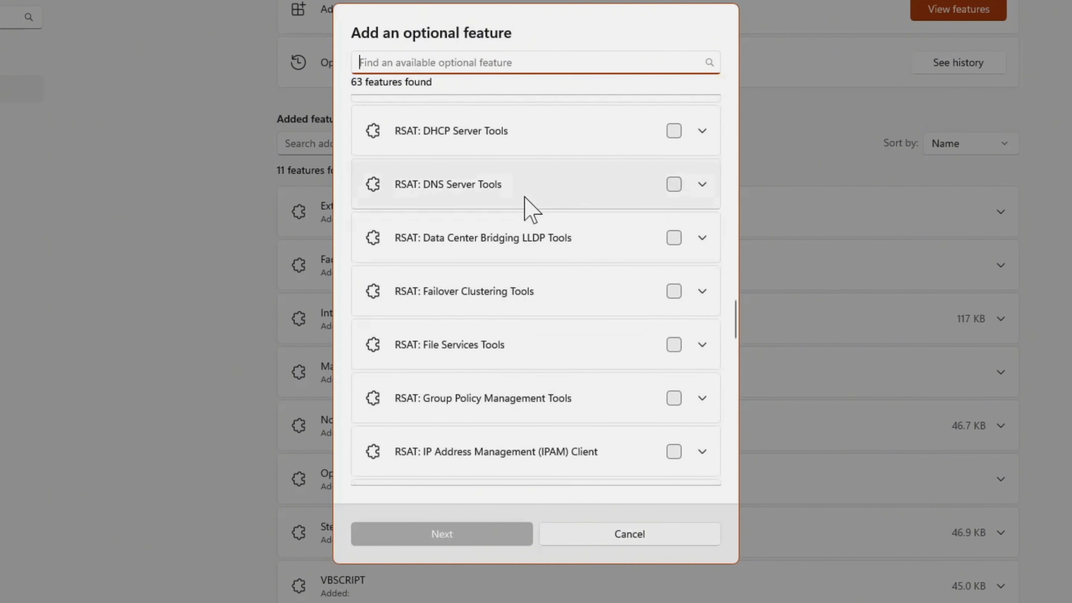
{"action": "scroll", "coordinate": [527, 209], "scroll_direction": "down", "scroll_amount": 6}
{"action": "scroll", "coordinate": [527, 208], "scroll_direction": "up", "scroll_amount": 5}
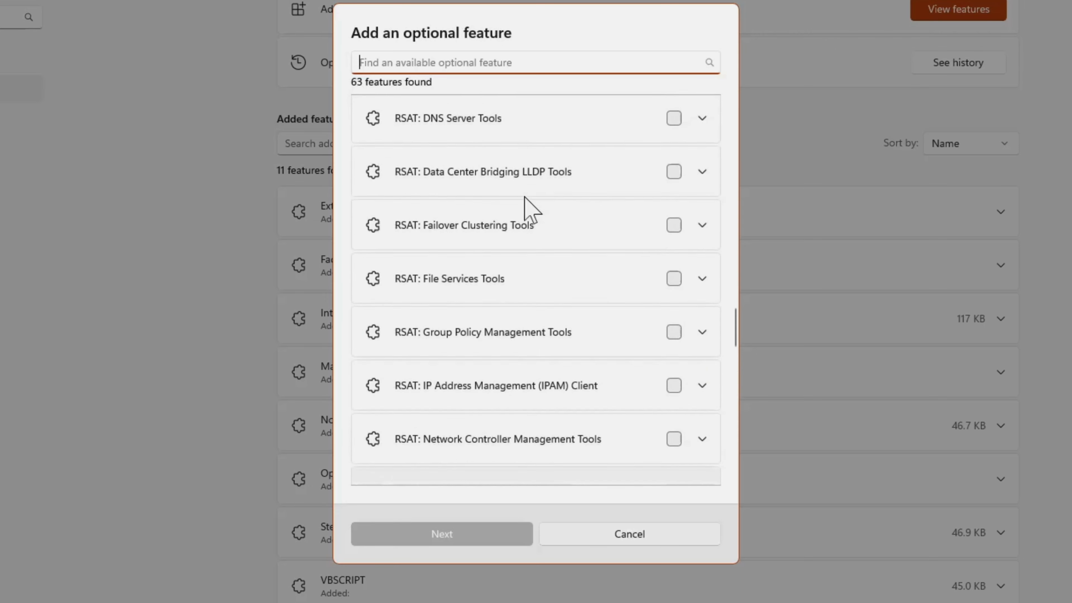
{"action": "scroll", "coordinate": [525, 199], "scroll_direction": "down", "scroll_amount": 4}
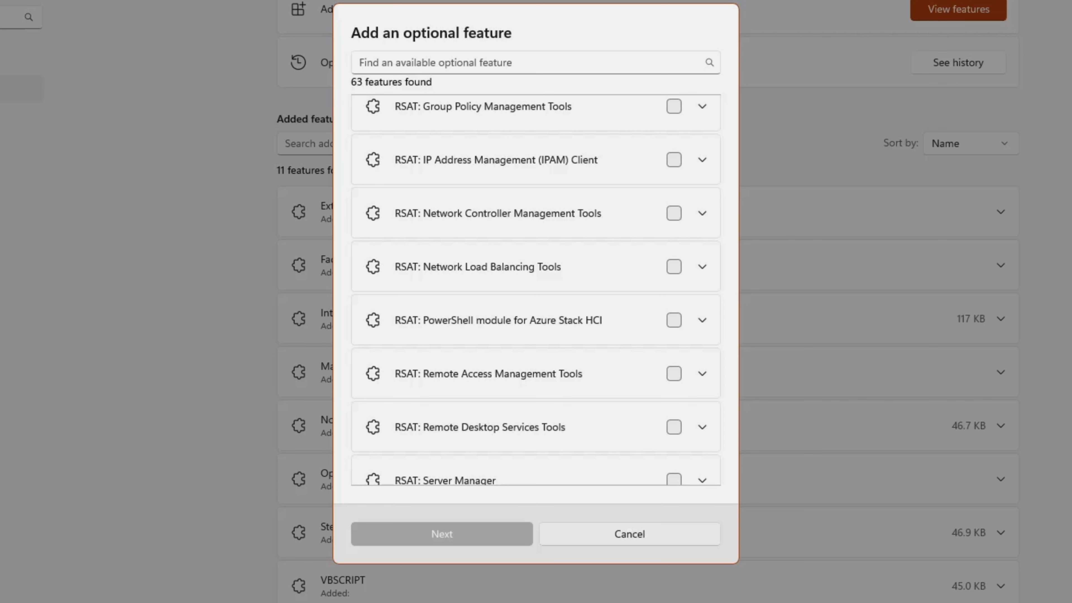
Step: Filter the available optional features by RSAT and look through the matching tools
{"action": "left_click", "coordinate": [435, 62]}
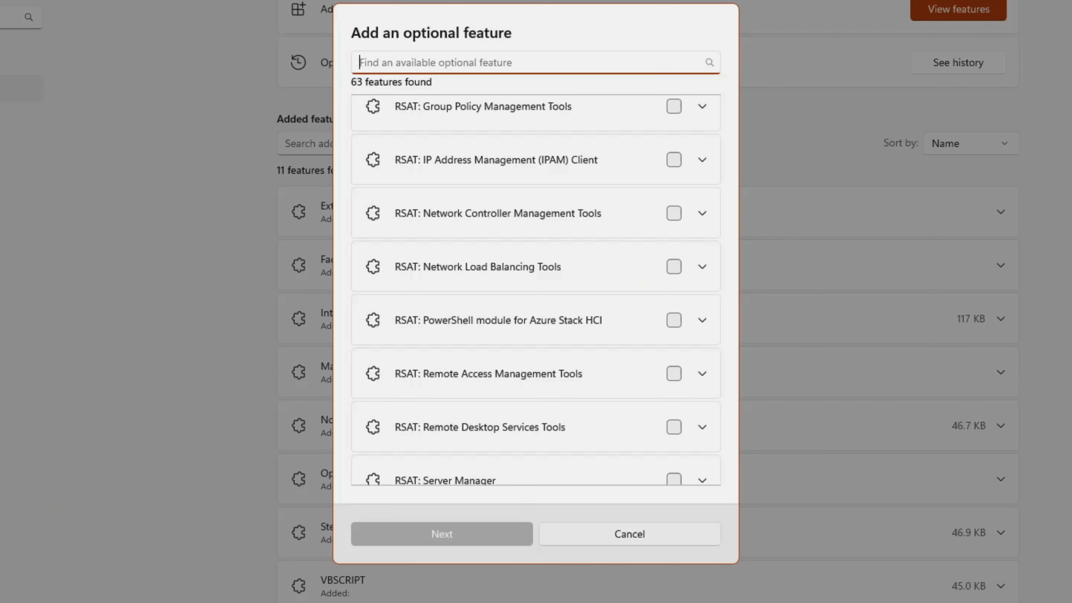
{"action": "type", "text": "RSAT"}
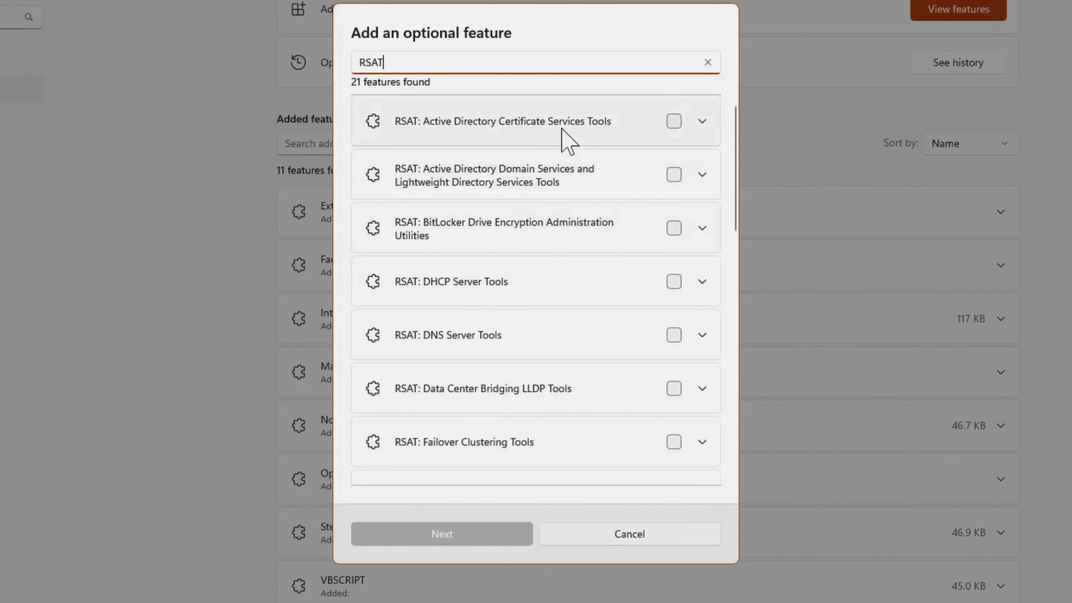
{"action": "scroll", "coordinate": [567, 141], "scroll_direction": "down", "scroll_amount": 10}
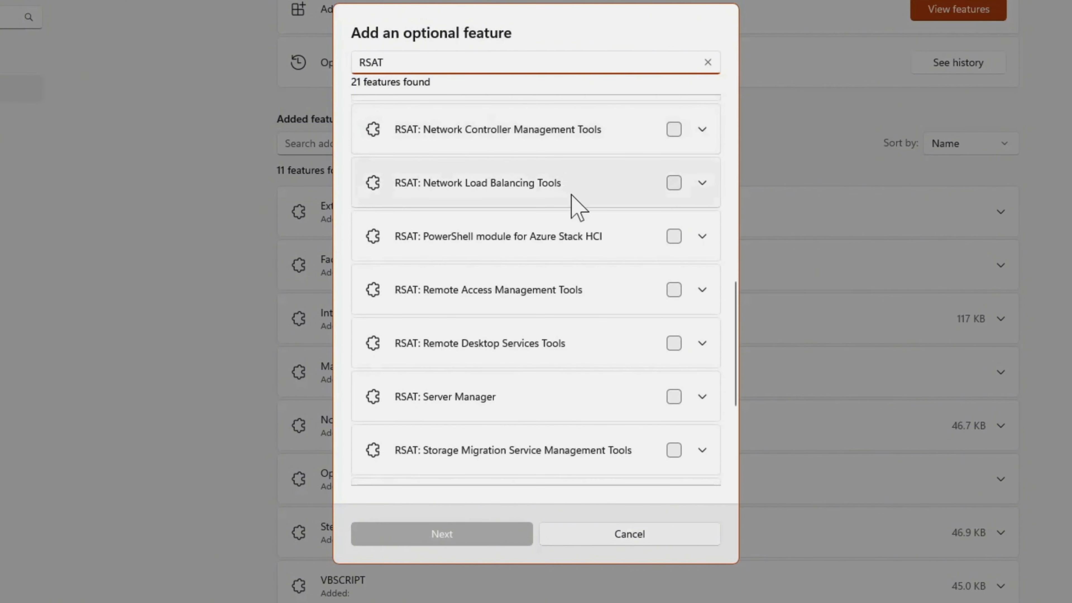
{"action": "scroll", "coordinate": [586, 211], "scroll_direction": "up", "scroll_amount": 10}
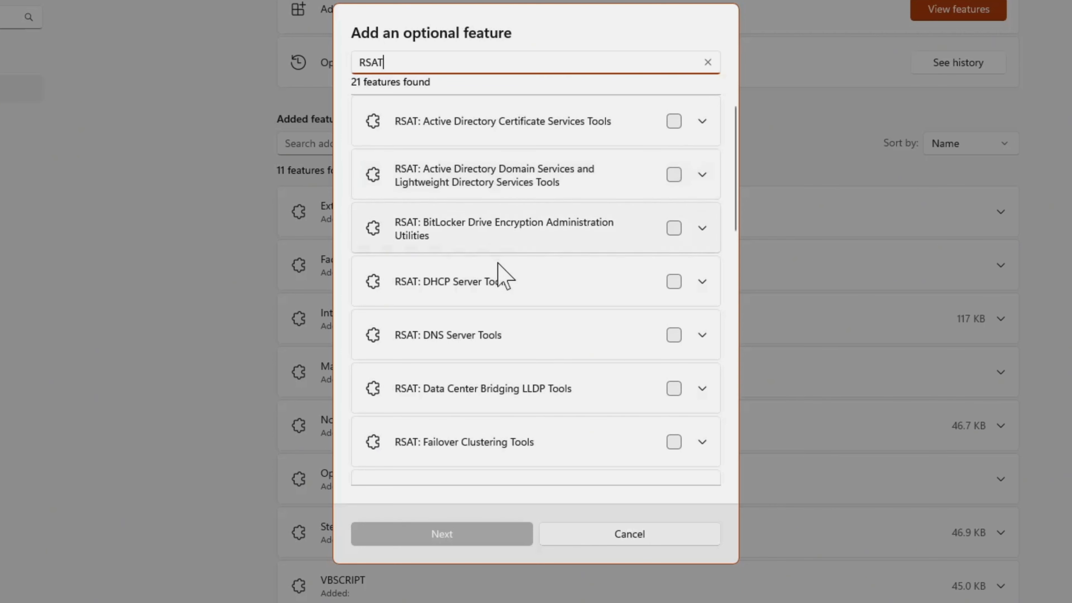
Step: Select RSAT: DHCP Server Tools, RSAT: DNS Server Tools and RSAT: File Services Tools, and proceed to the summary of features to add
{"action": "scroll", "coordinate": [500, 275], "scroll_direction": "down", "scroll_amount": 1}
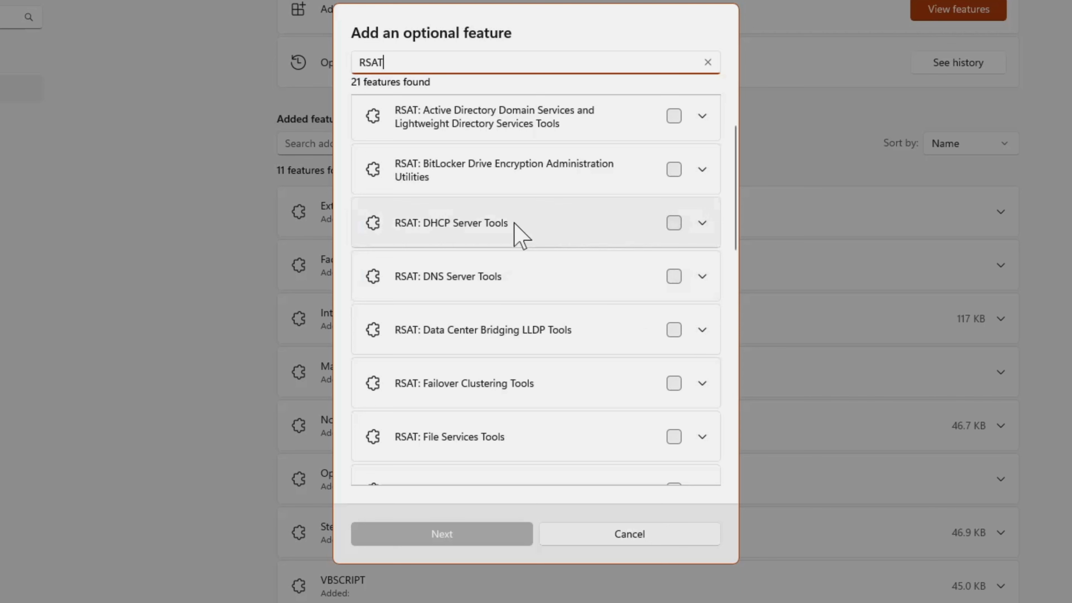
{"action": "left_click", "coordinate": [674, 222]}
{"action": "left_click", "coordinate": [675, 276]}
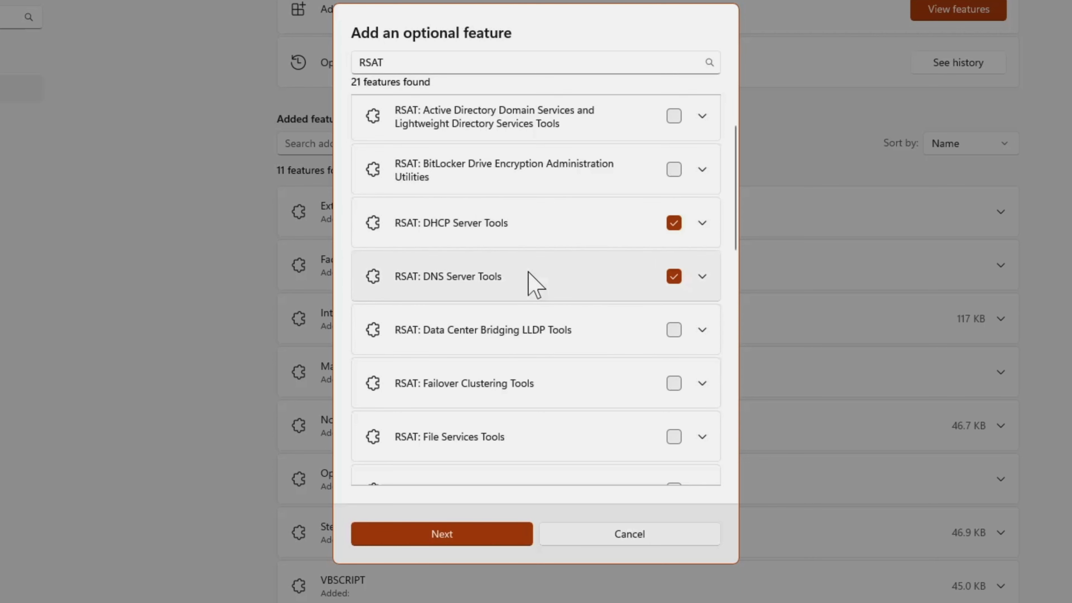
{"action": "scroll", "coordinate": [533, 282], "scroll_direction": "down", "scroll_amount": 2}
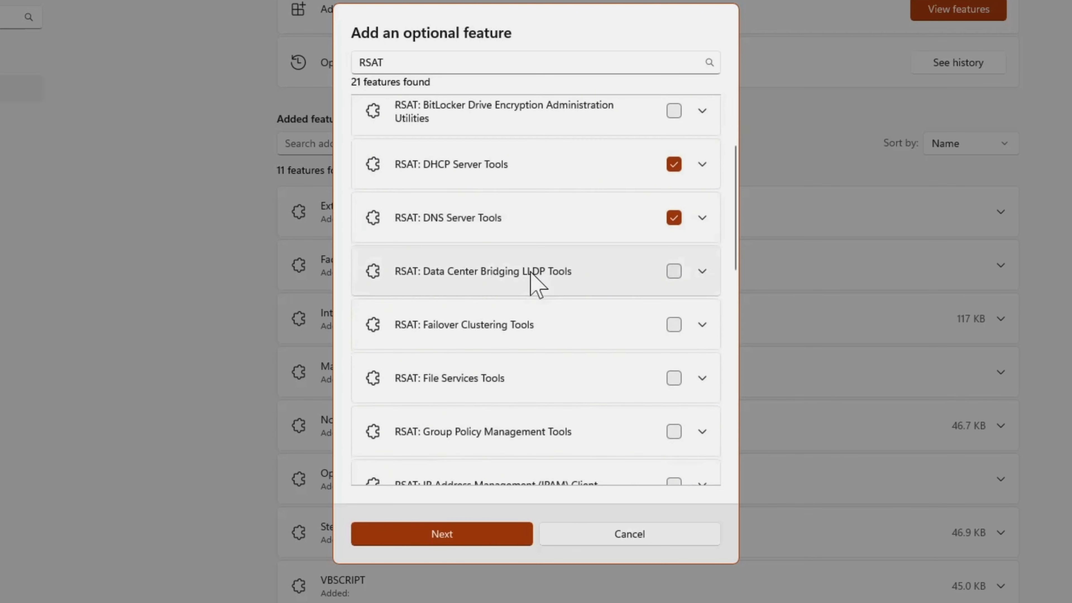
{"action": "left_click", "coordinate": [674, 377]}
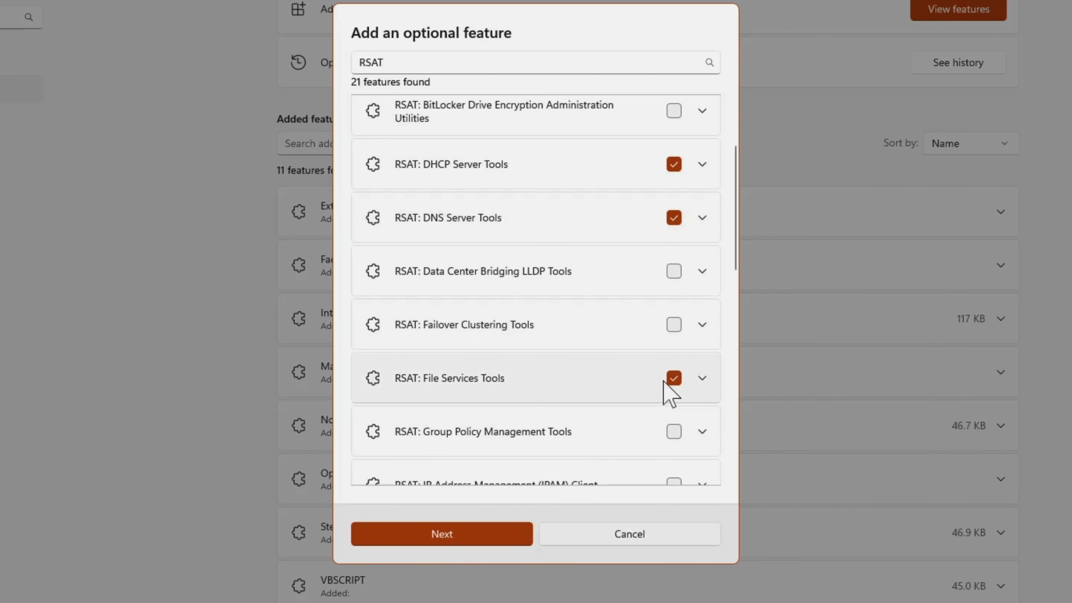
{"action": "scroll", "coordinate": [665, 380], "scroll_direction": "up", "scroll_amount": 3}
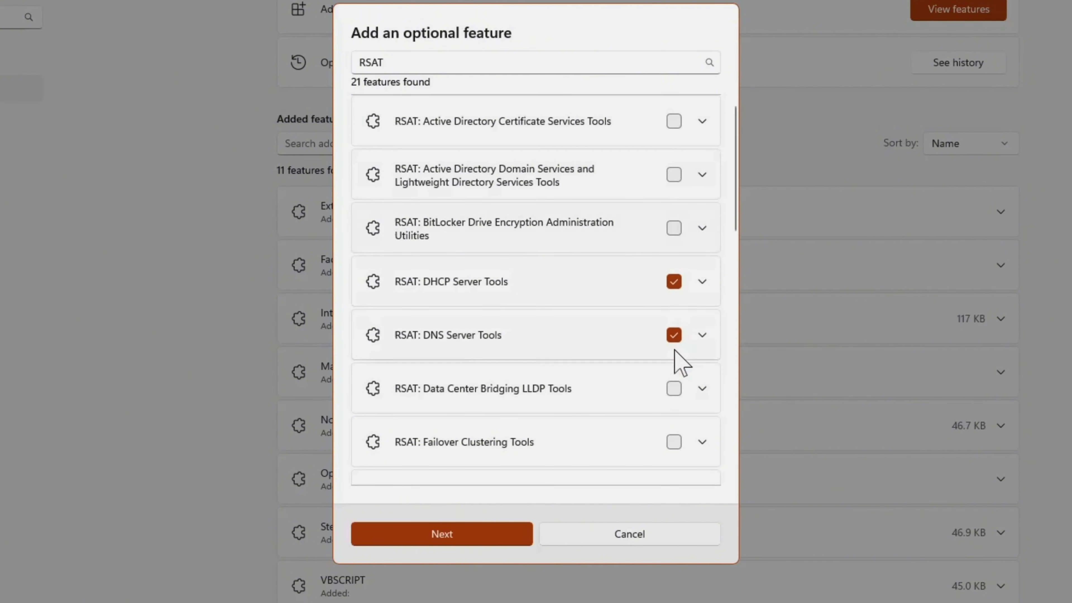
{"action": "scroll", "coordinate": [678, 363], "scroll_direction": "down", "scroll_amount": 10}
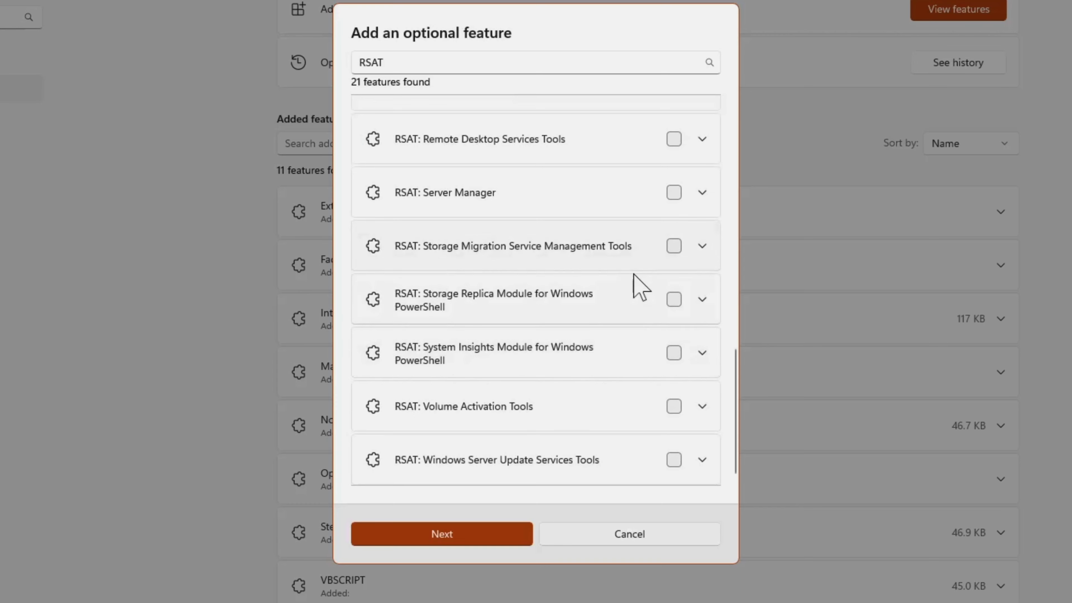
{"action": "scroll", "coordinate": [641, 287], "scroll_direction": "up", "scroll_amount": 10}
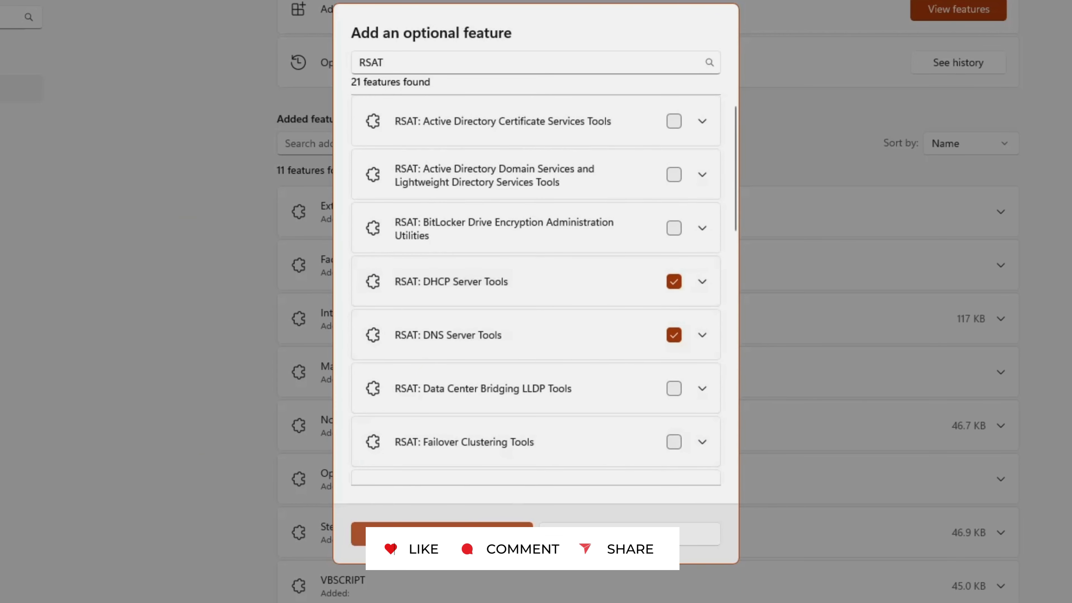
{"action": "left_click", "coordinate": [442, 534]}
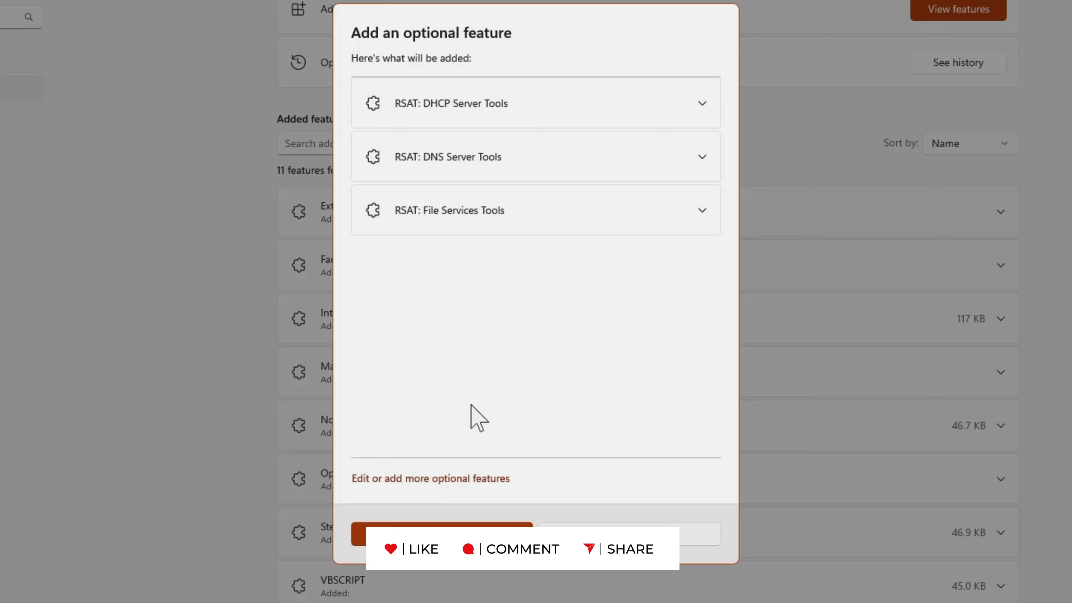
Step: Expand the descriptions of the DHCP, DNS and File Services tools to review them, and add the three features
{"action": "left_click", "coordinate": [701, 104]}
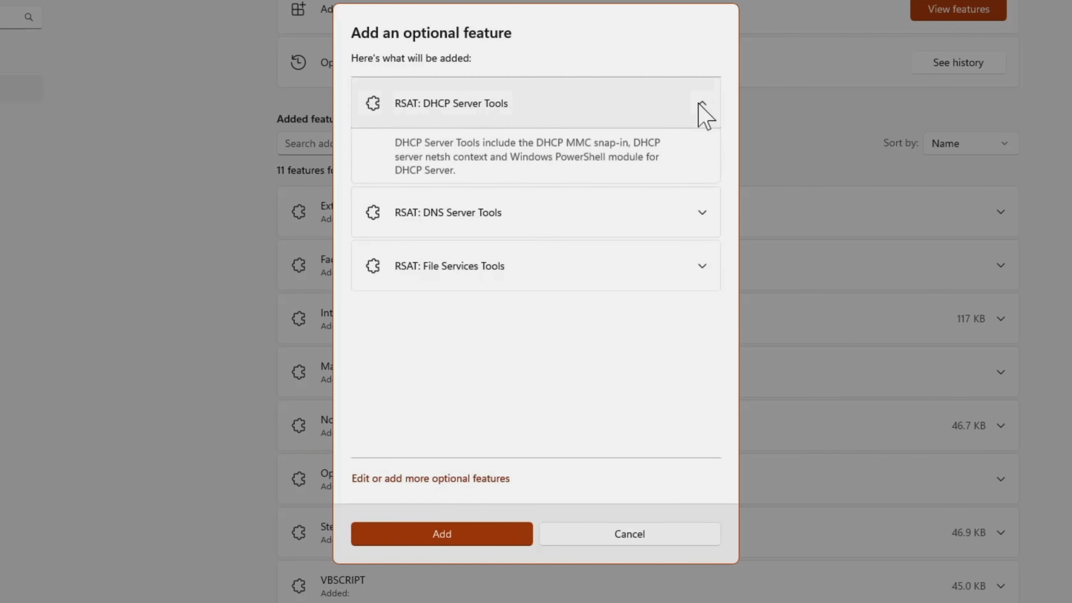
{"action": "left_click", "coordinate": [702, 212]}
{"action": "left_click", "coordinate": [702, 322]}
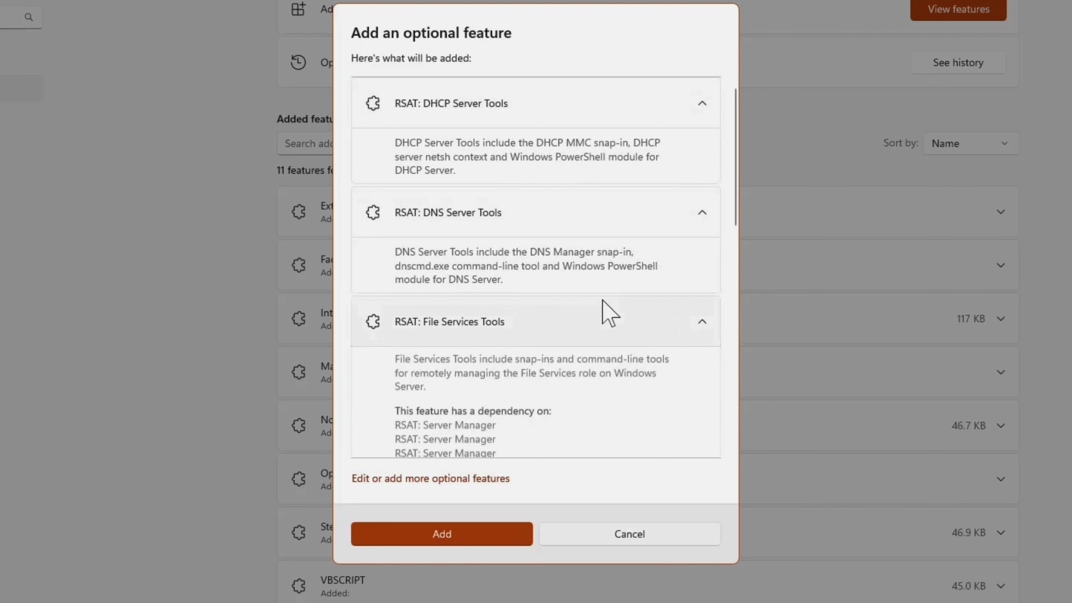
{"action": "scroll", "coordinate": [527, 285], "scroll_direction": "down", "scroll_amount": 5}
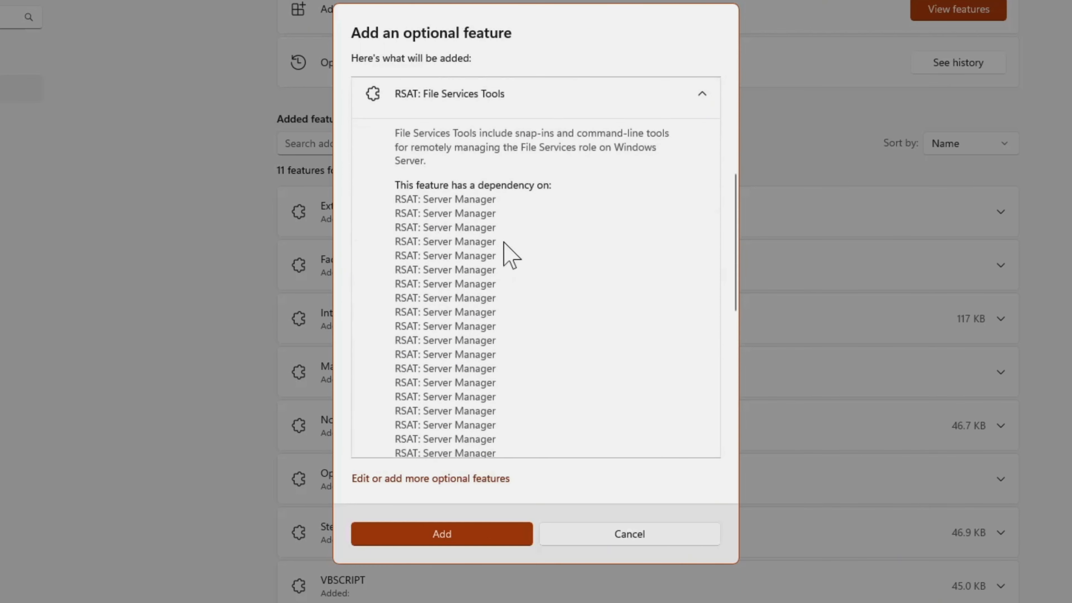
{"action": "scroll", "coordinate": [504, 244], "scroll_direction": "down", "scroll_amount": 2}
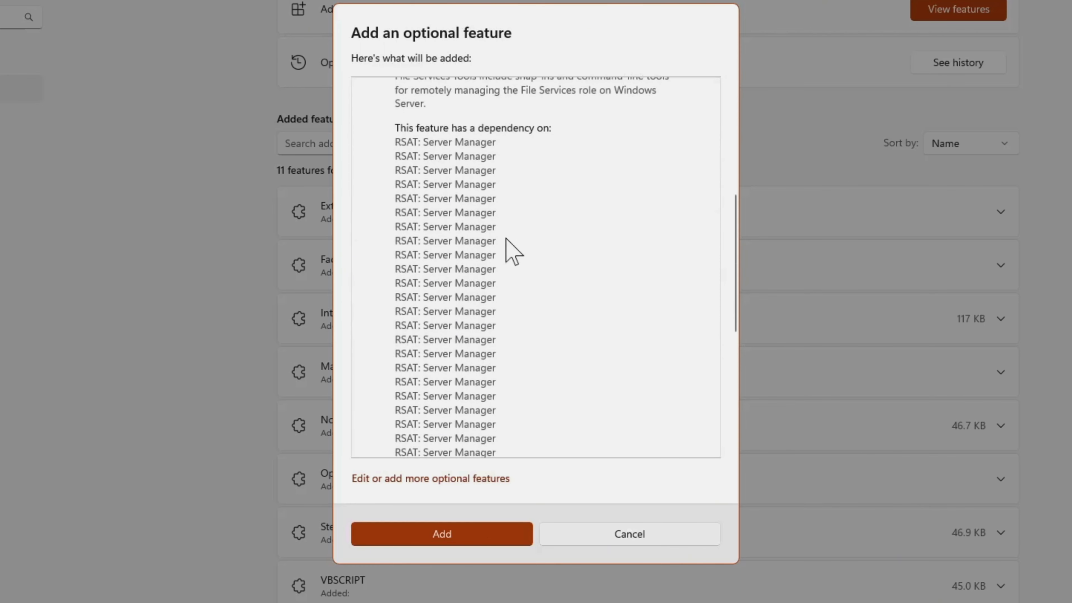
{"action": "scroll", "coordinate": [508, 243], "scroll_direction": "down", "scroll_amount": 4}
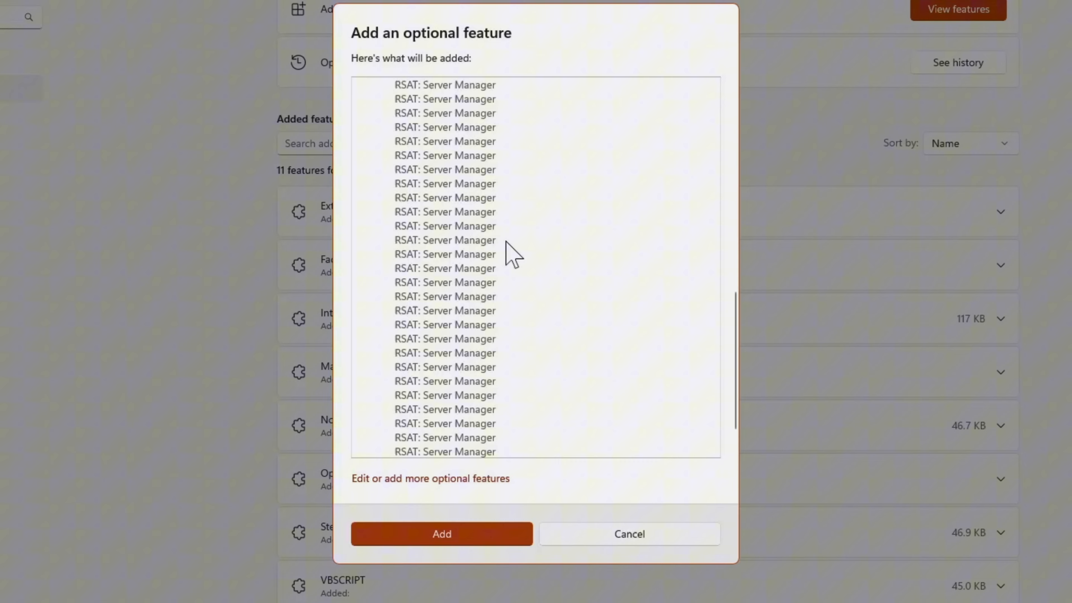
{"action": "left_click", "coordinate": [456, 533]}
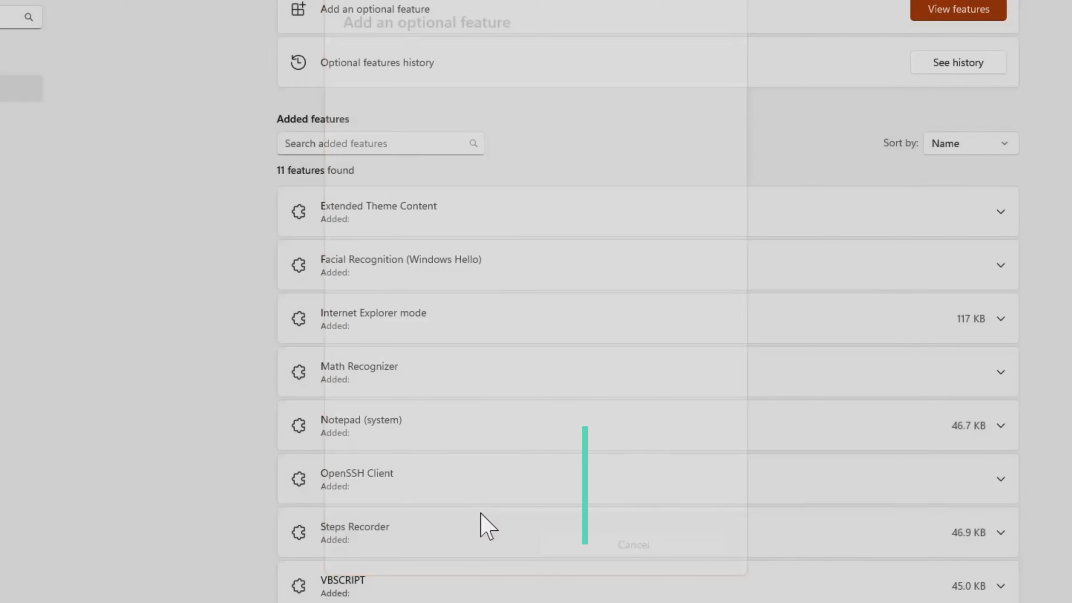